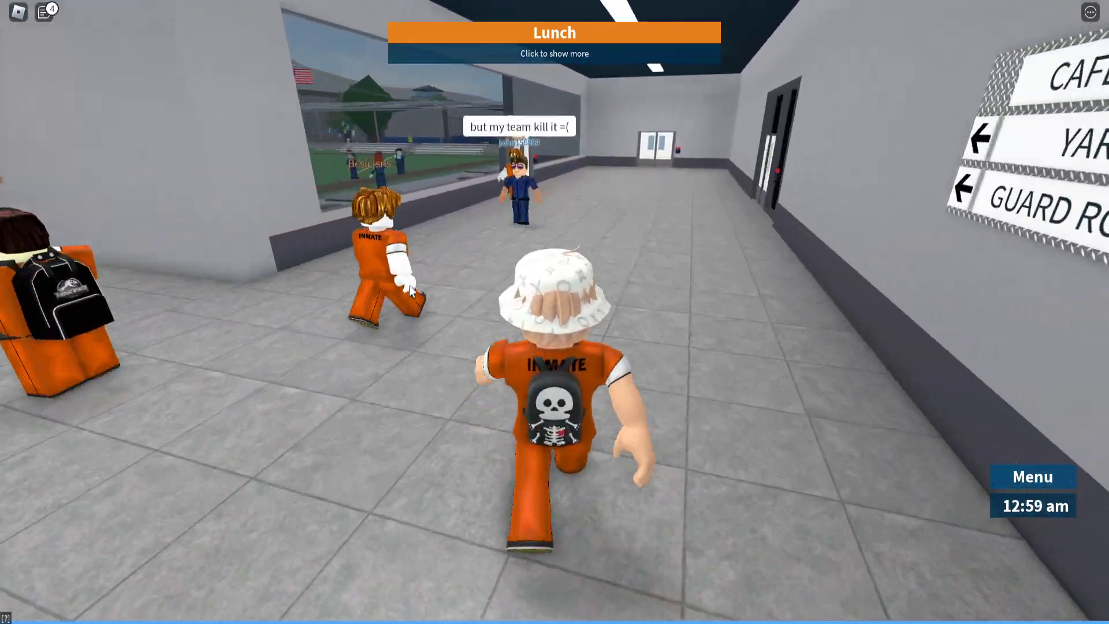
key(w)
Walk the inmate back and forth along the corridor past the YARD doors with W, A, S, D.
key(a)
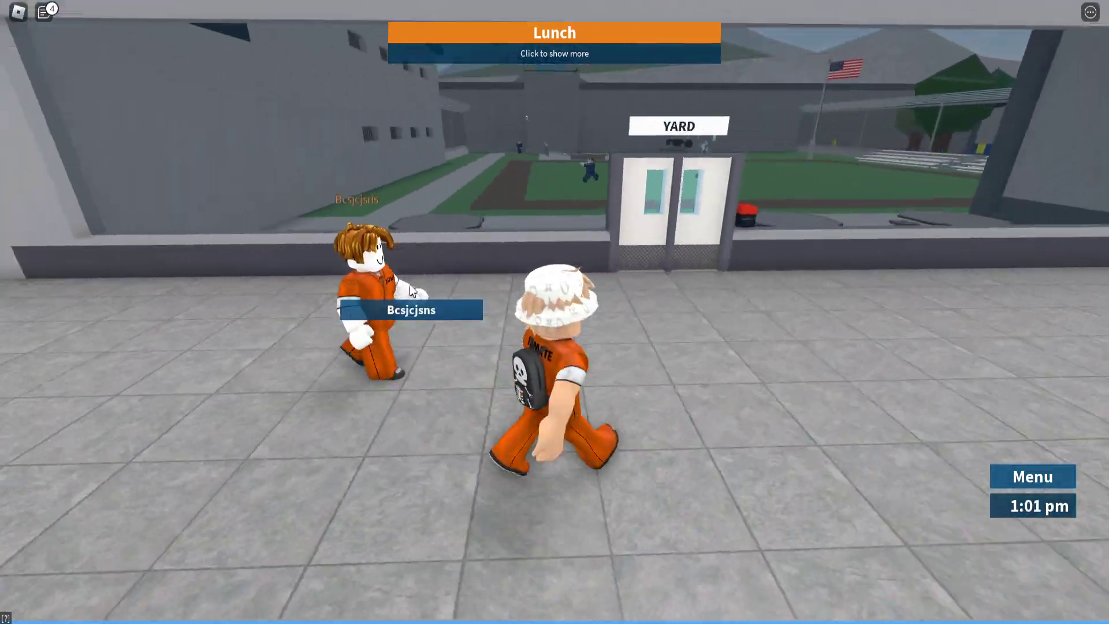
key(s)
key(d)
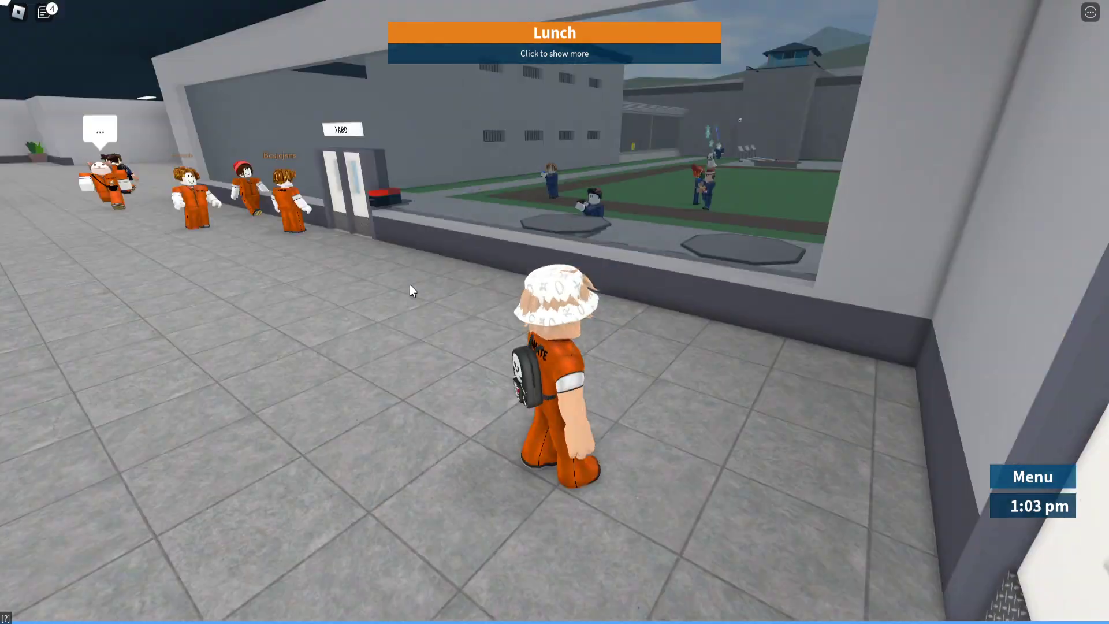
key(a)
key(s)
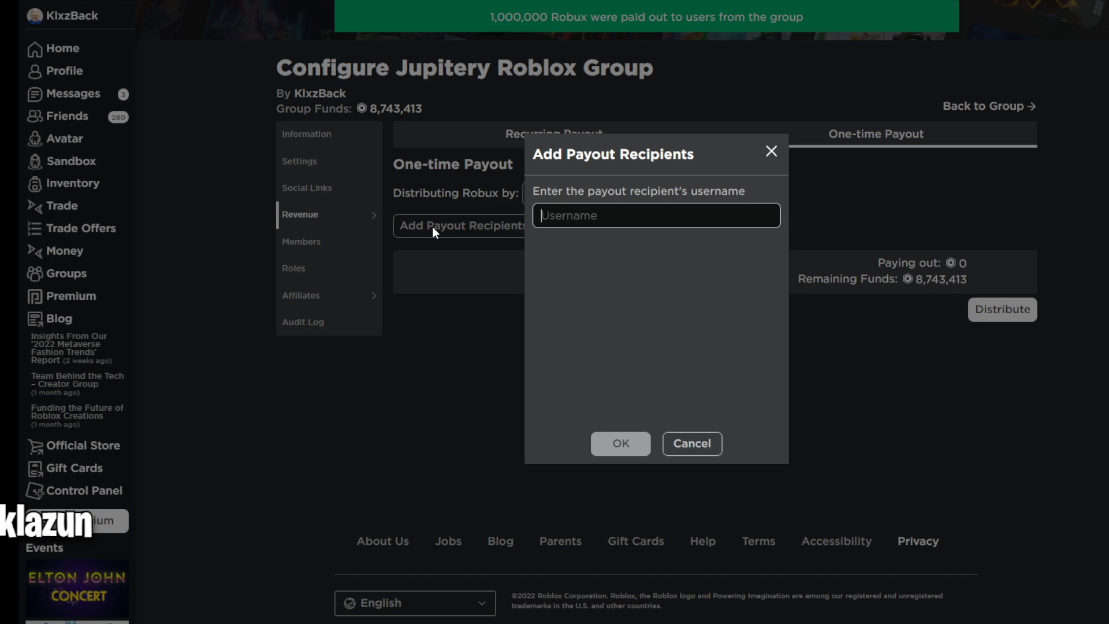
Search for the group member by username and add them as a payout recipient.
text(Marmok_Bnit)
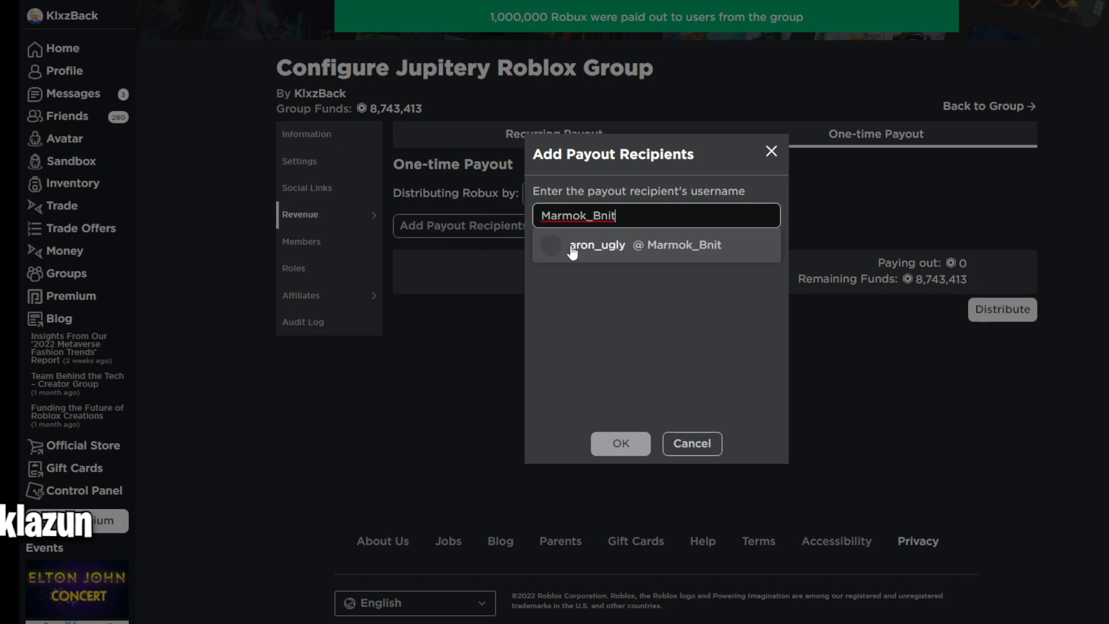
click(574, 250)
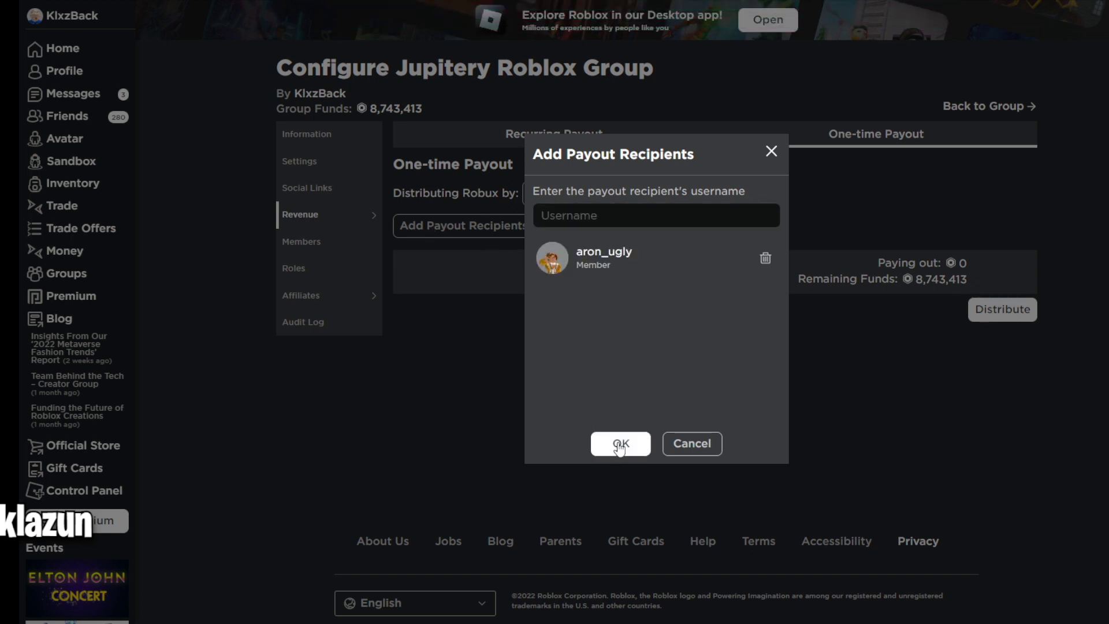
click(621, 444)
Set the member's payout to 1000000 Robux and distribute it.
click(916, 269)
key(BackSpace)
text(10000)
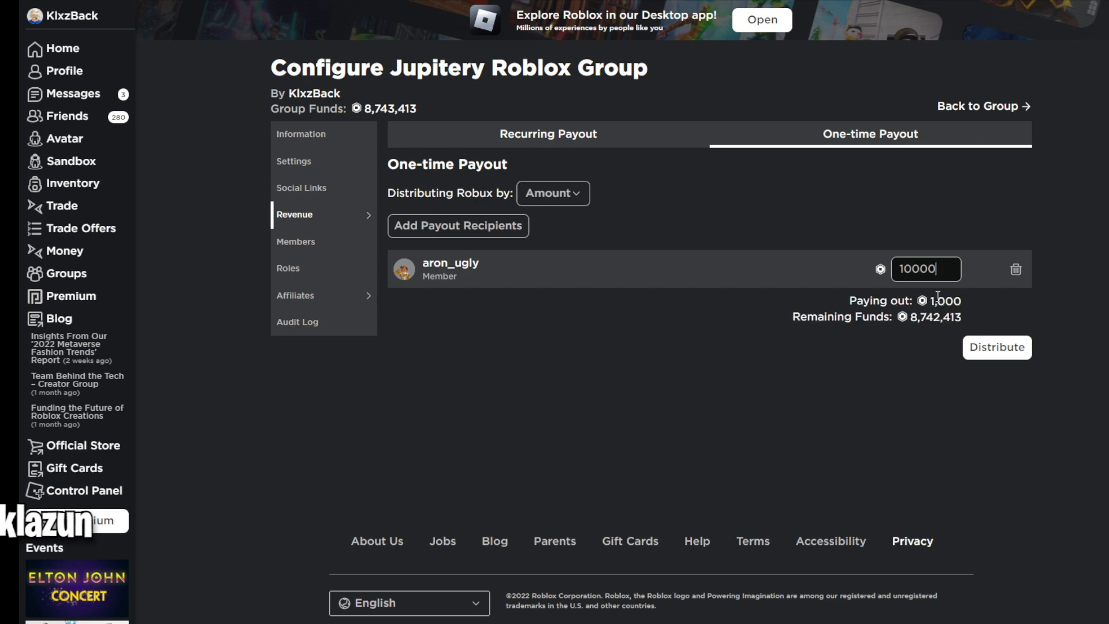
text(00)
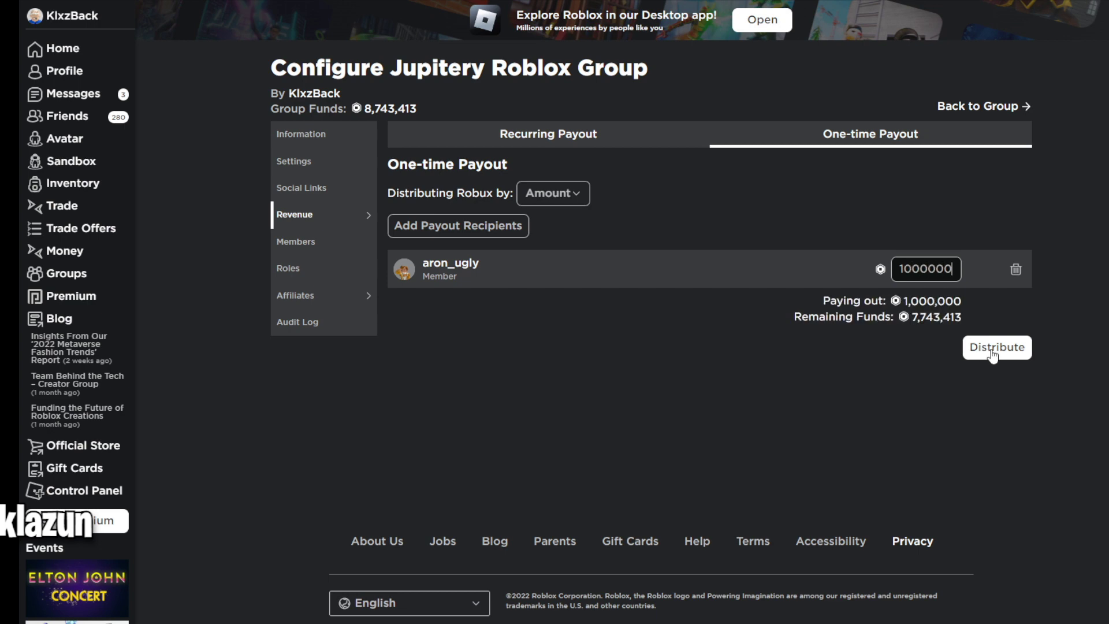
click(990, 351)
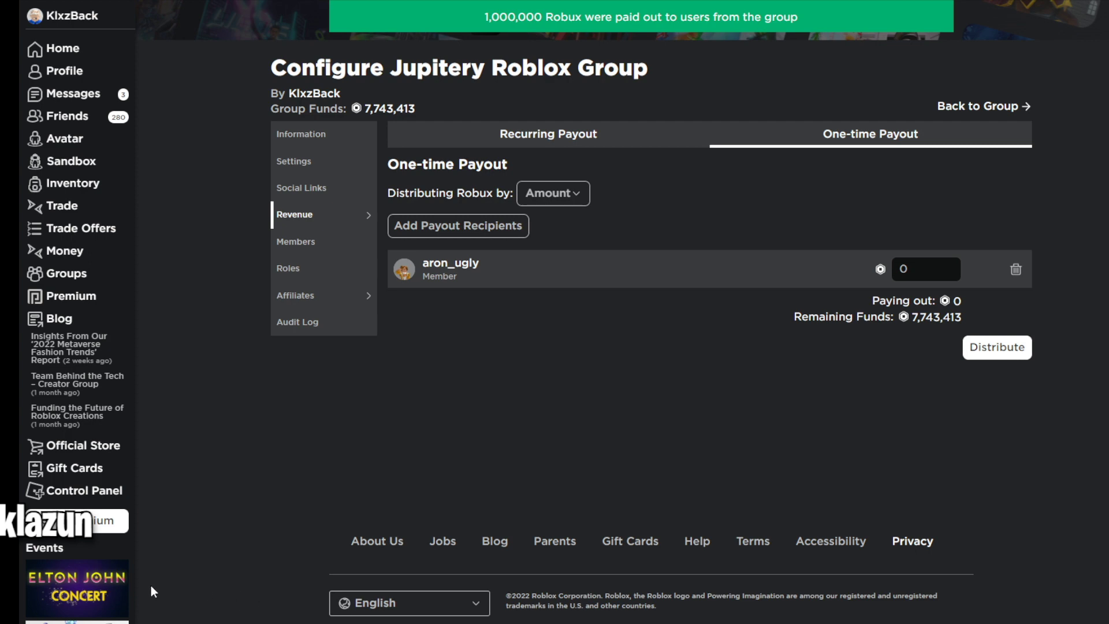
Replace the paid row with a second member and distribute 1,000,000 Robux to them.
click(1016, 269)
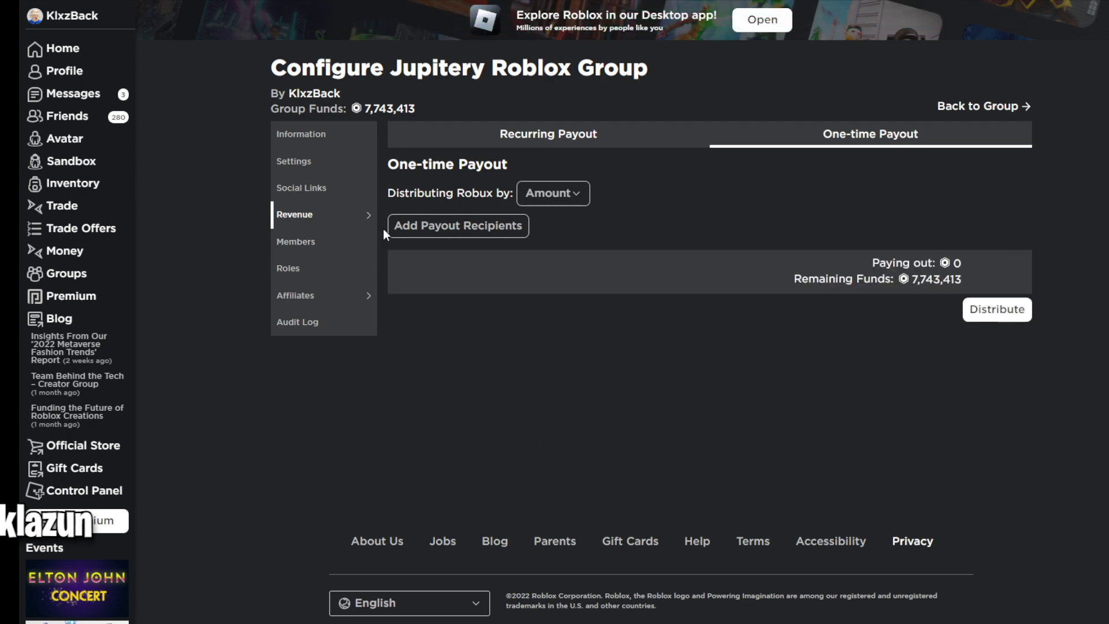
click(421, 224)
text(jellyfishjfj2010)
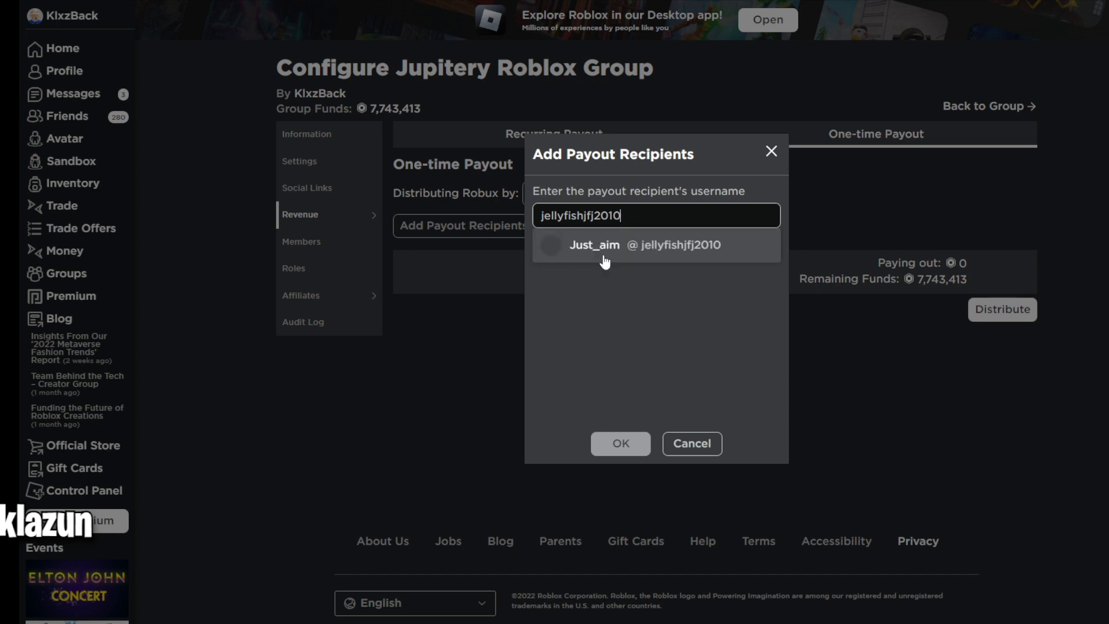
click(602, 257)
click(623, 440)
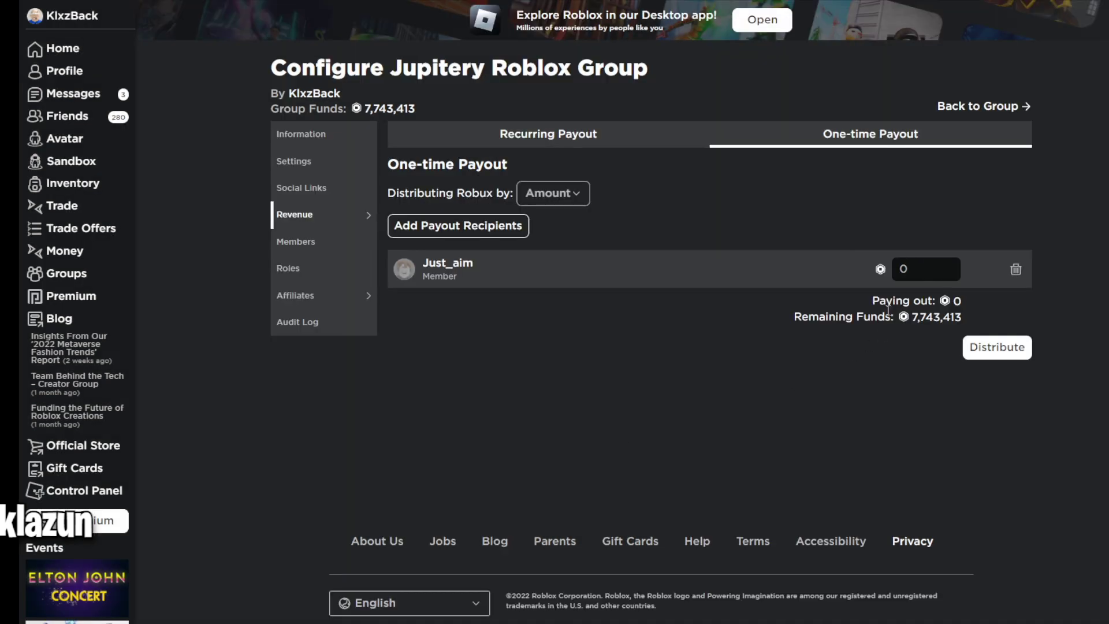
click(919, 269)
text(10000000)
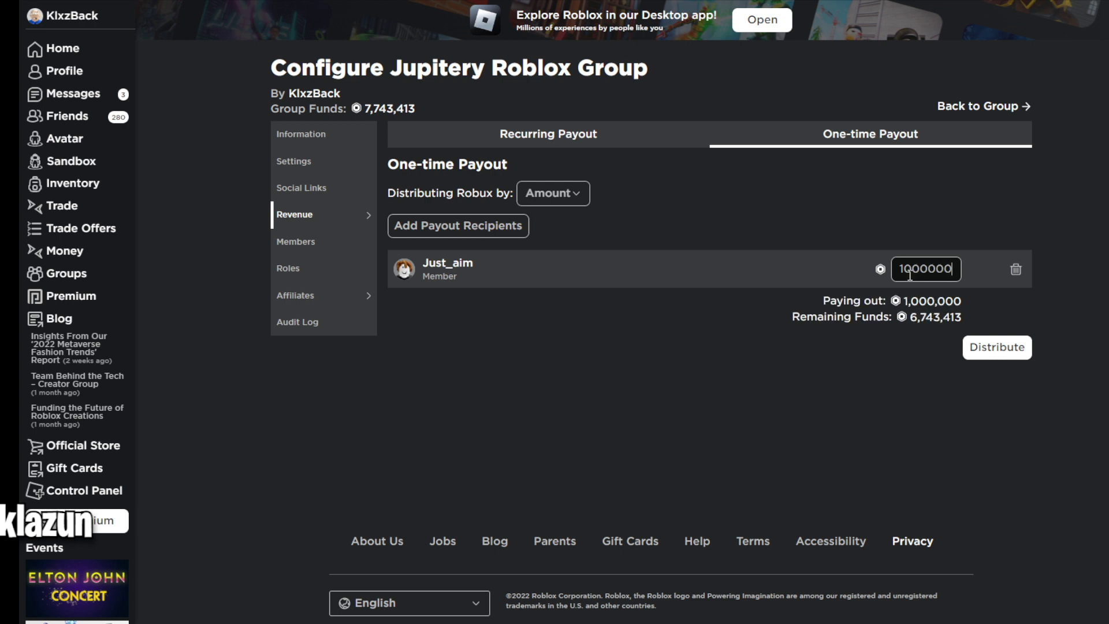
key(BackSpace)
click(997, 347)
Replace that row with a third member and distribute another 1,000,000 Robux.
click(1015, 269)
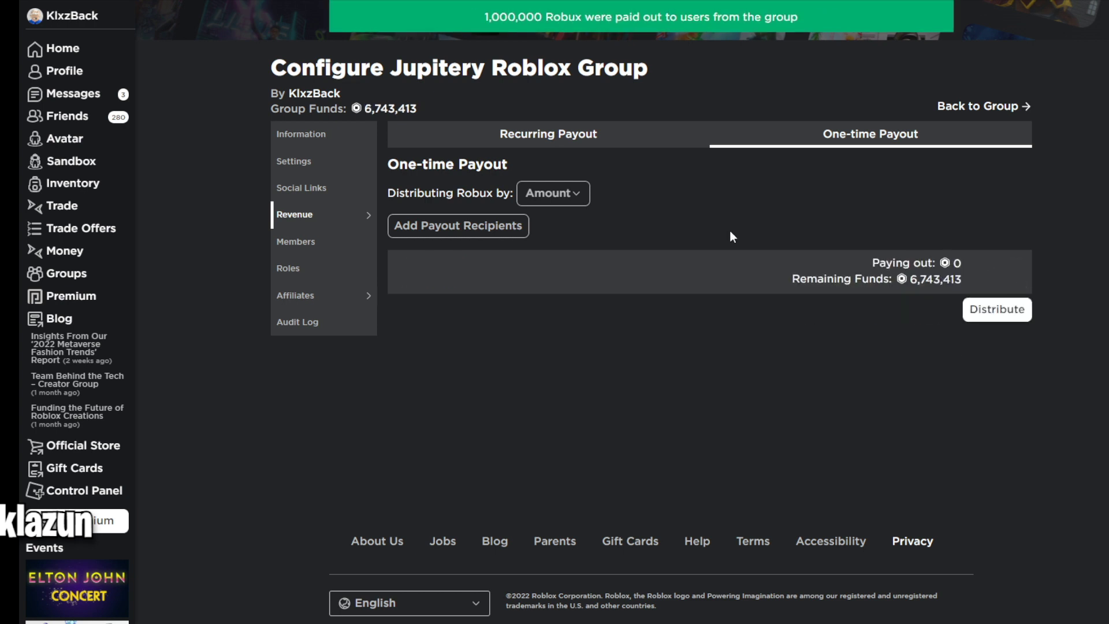
click(467, 227)
text(Xx_goodness)
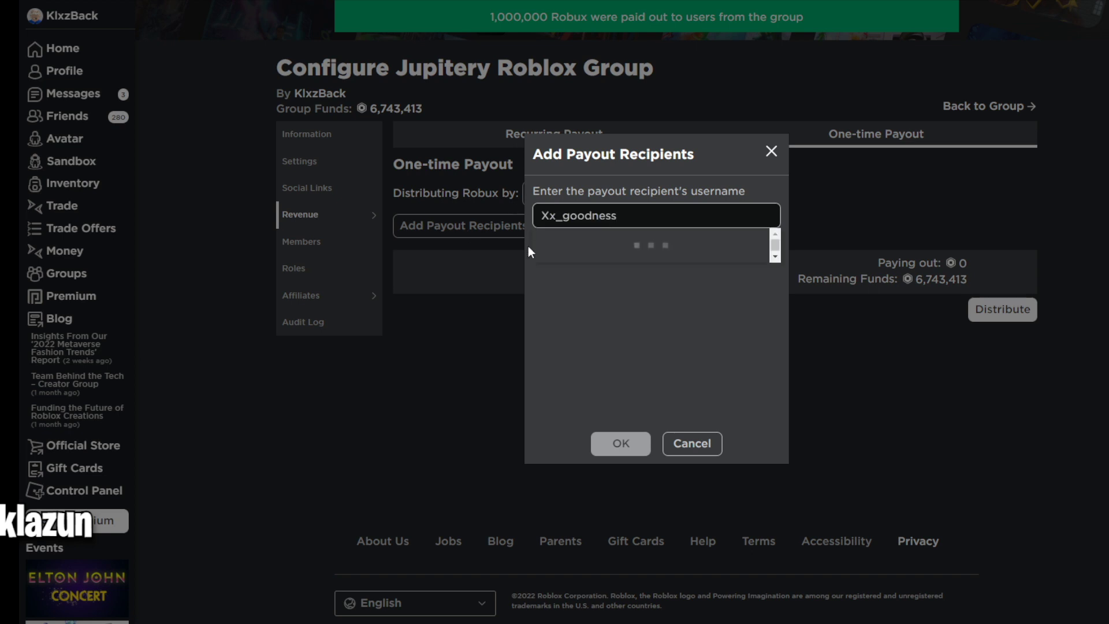
click(595, 251)
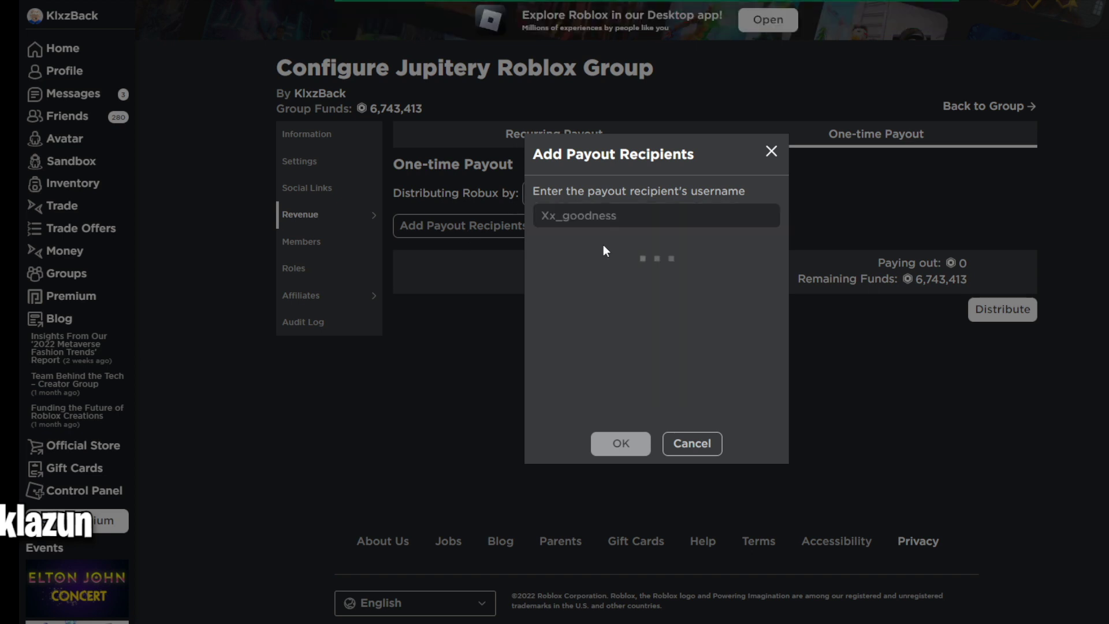
click(623, 446)
click(913, 265)
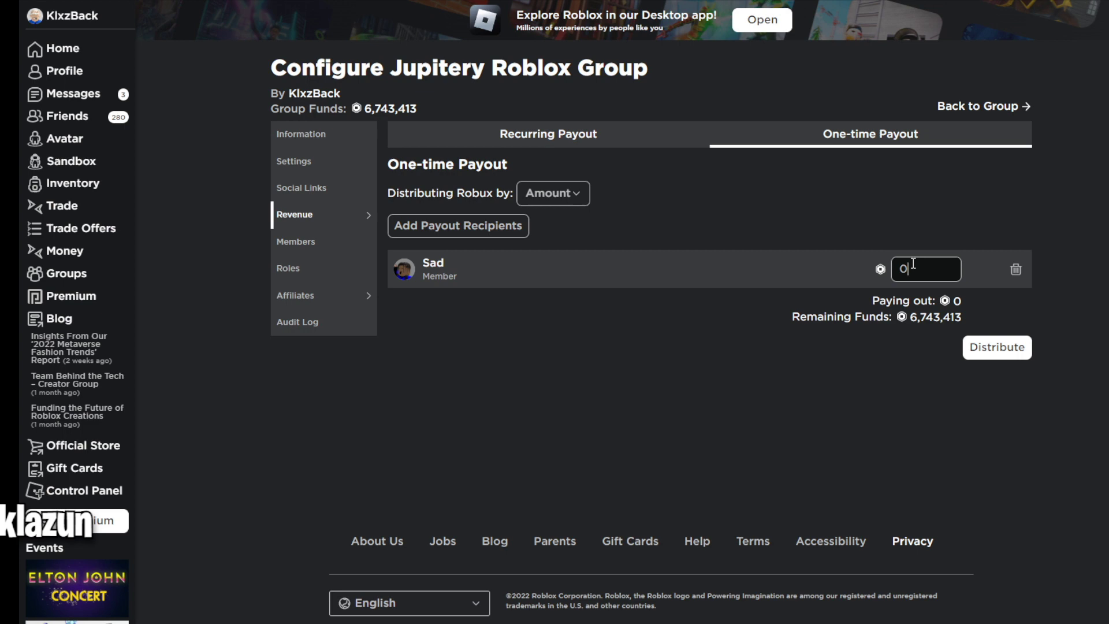
key(BackSpace)
text(1000000)
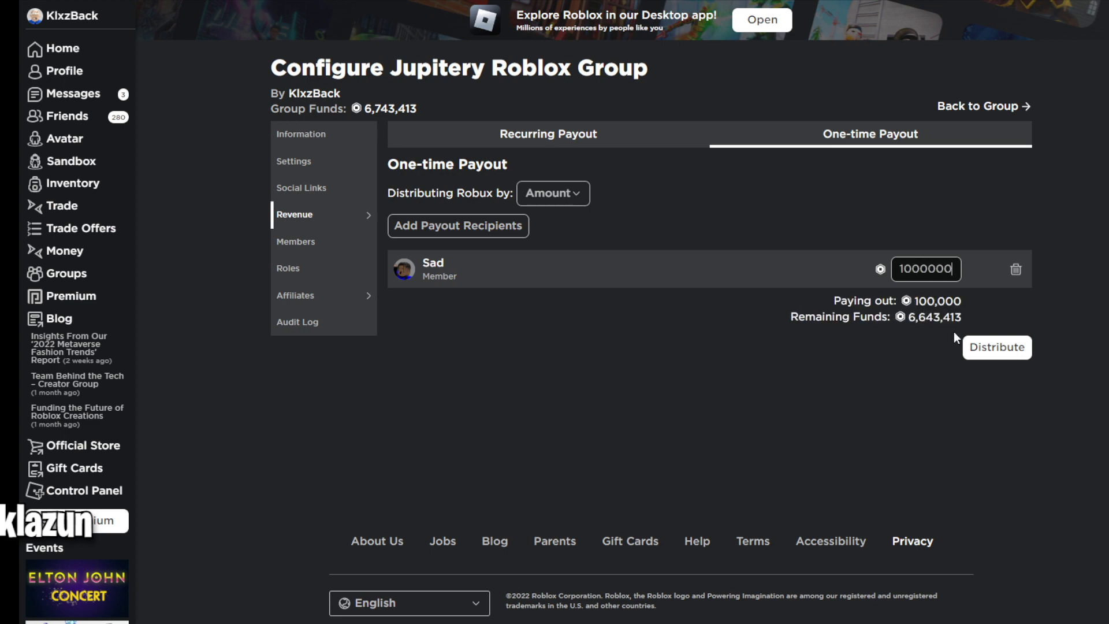
click(986, 347)
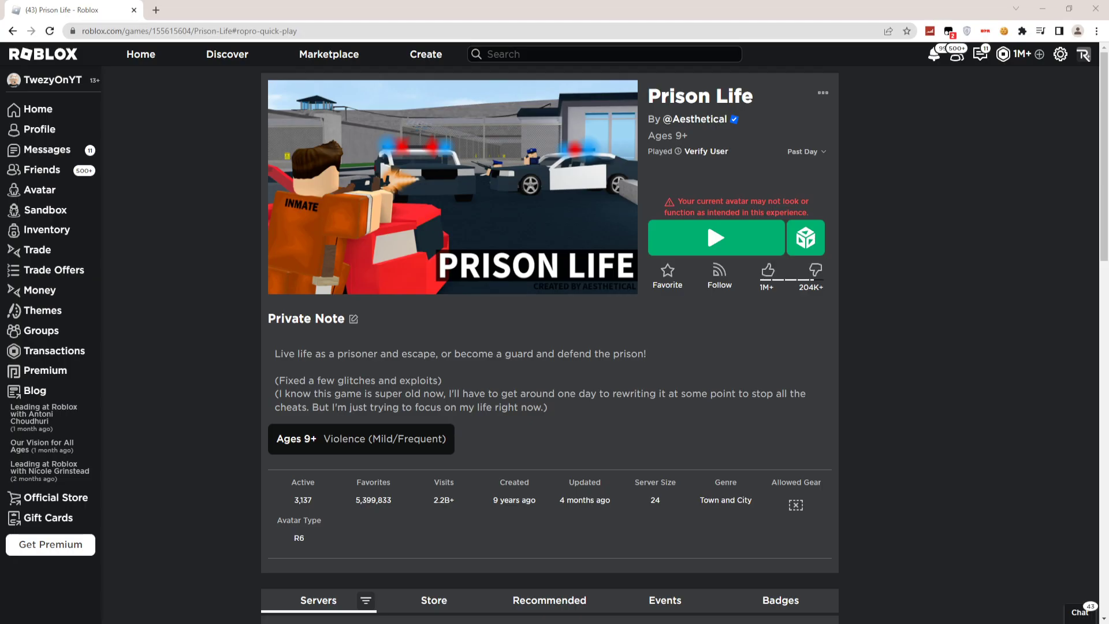
Go to the Roblox Home page from the Prison Life experience page via the sidebar.
click(39, 110)
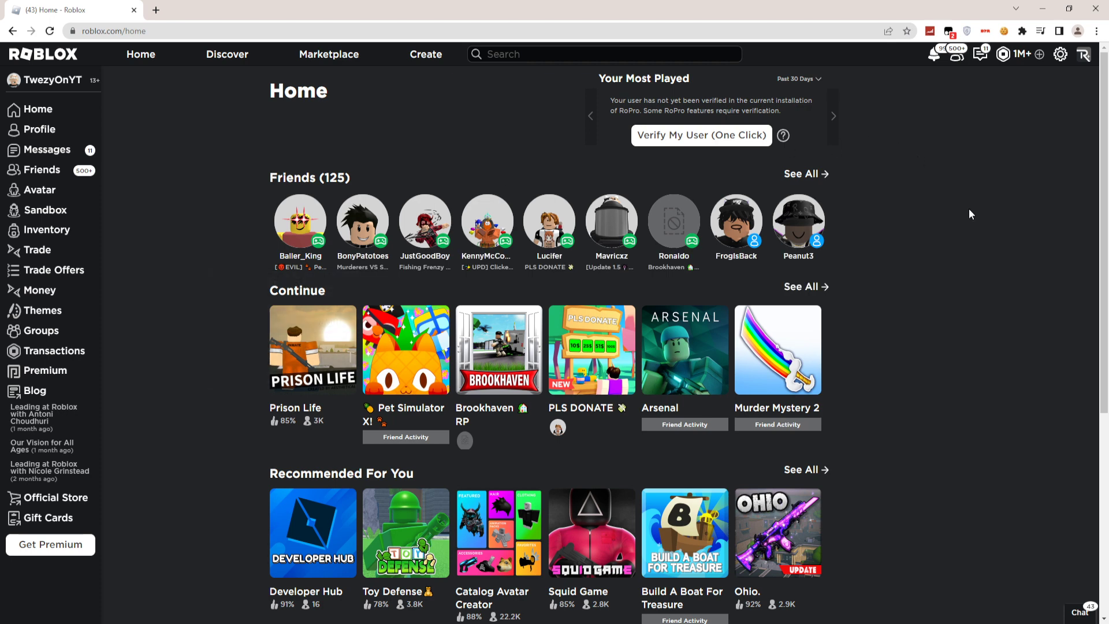
Open Settings from the gear menu and view the Privacy tab's restrictions and communication options.
click(1061, 54)
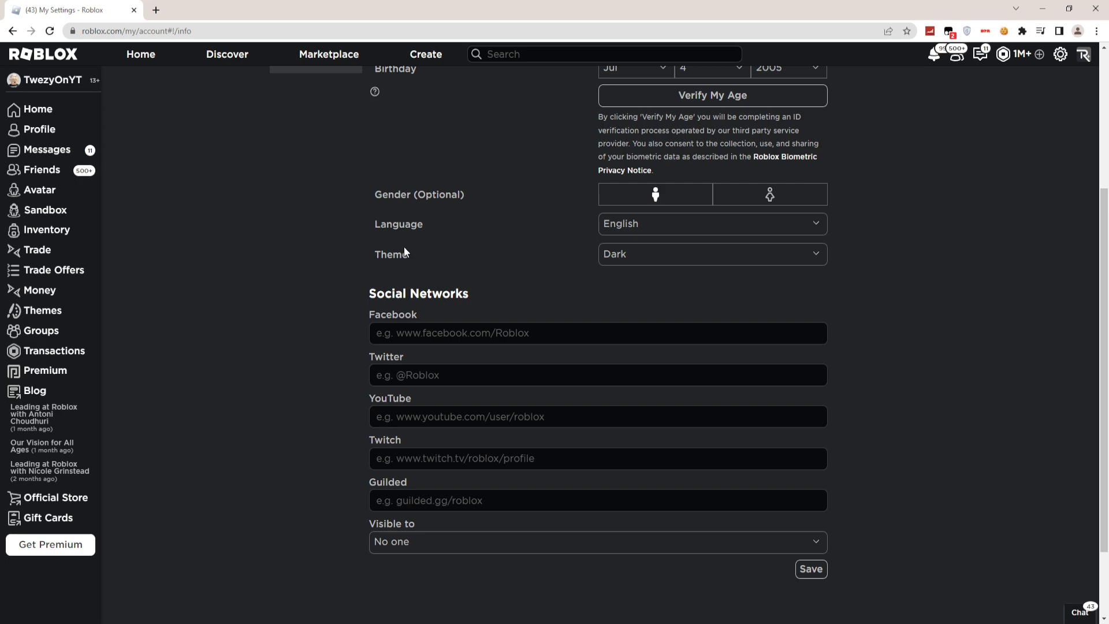
scroll(387, 240, up, 1)
scroll(346, 228, down, 3)
scroll(321, 225, down, 1)
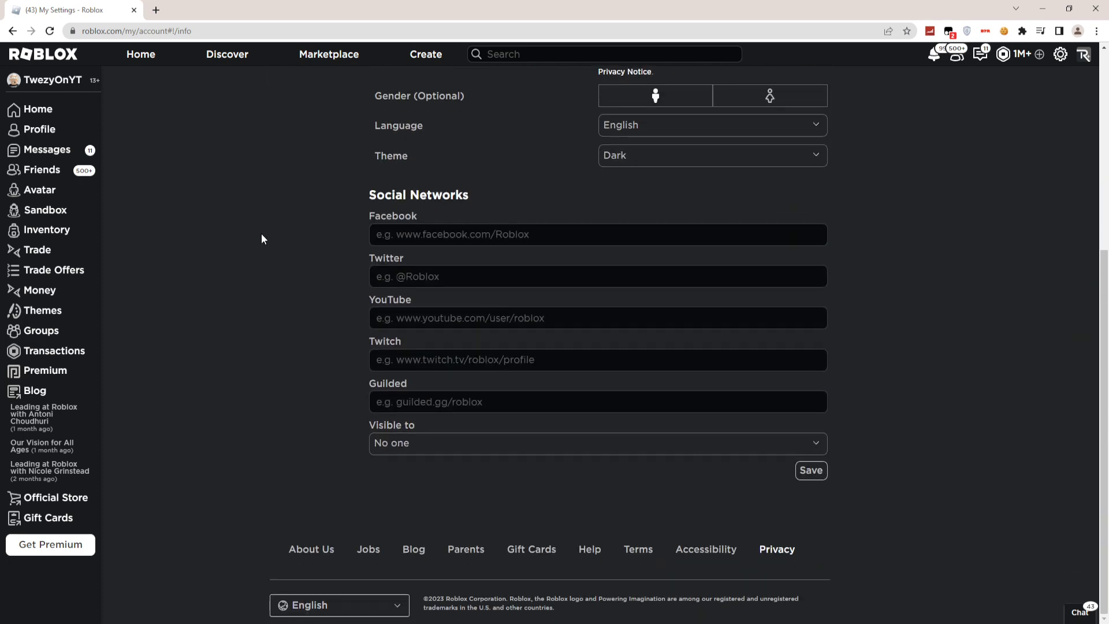
scroll(265, 242, up, 4)
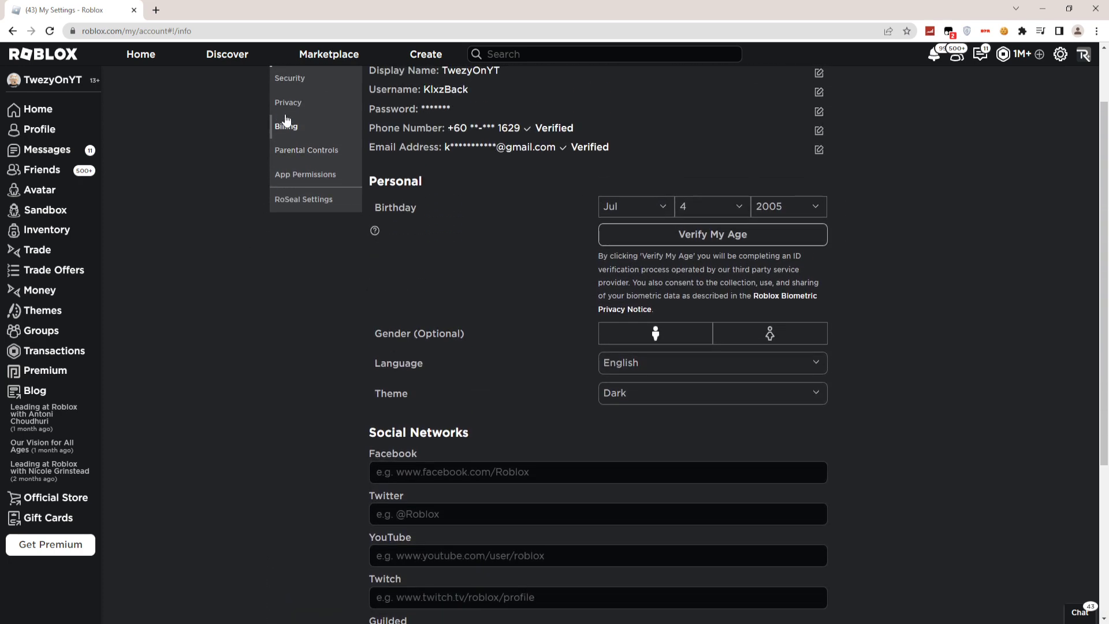
click(288, 102)
scroll(301, 173, up, 1)
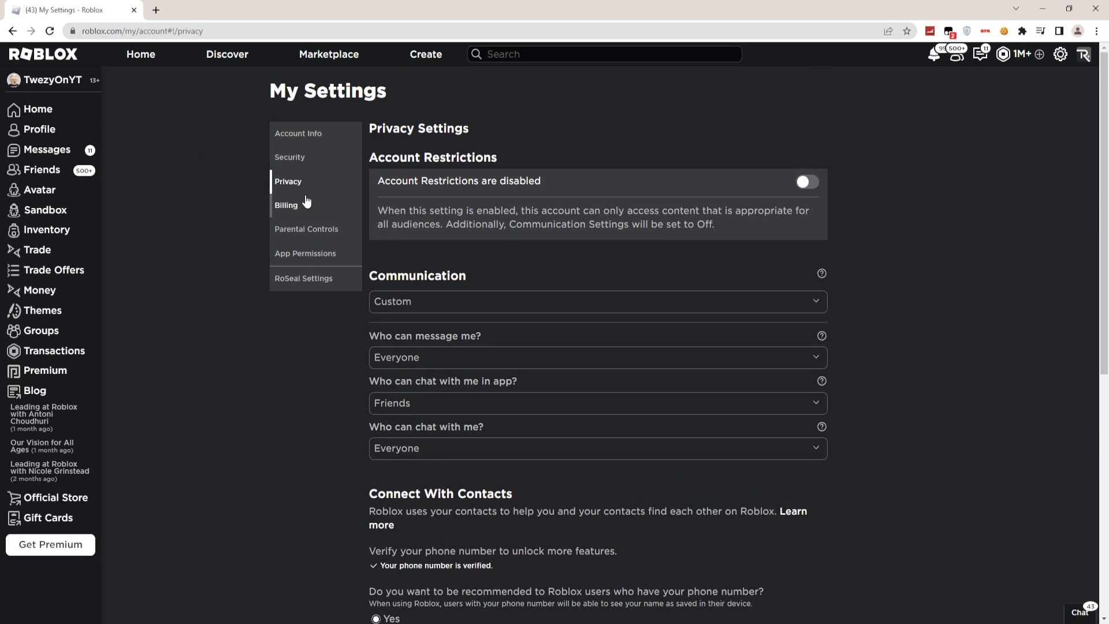
Switch to the Security tab and scroll through the 2-Step Verification options.
click(289, 156)
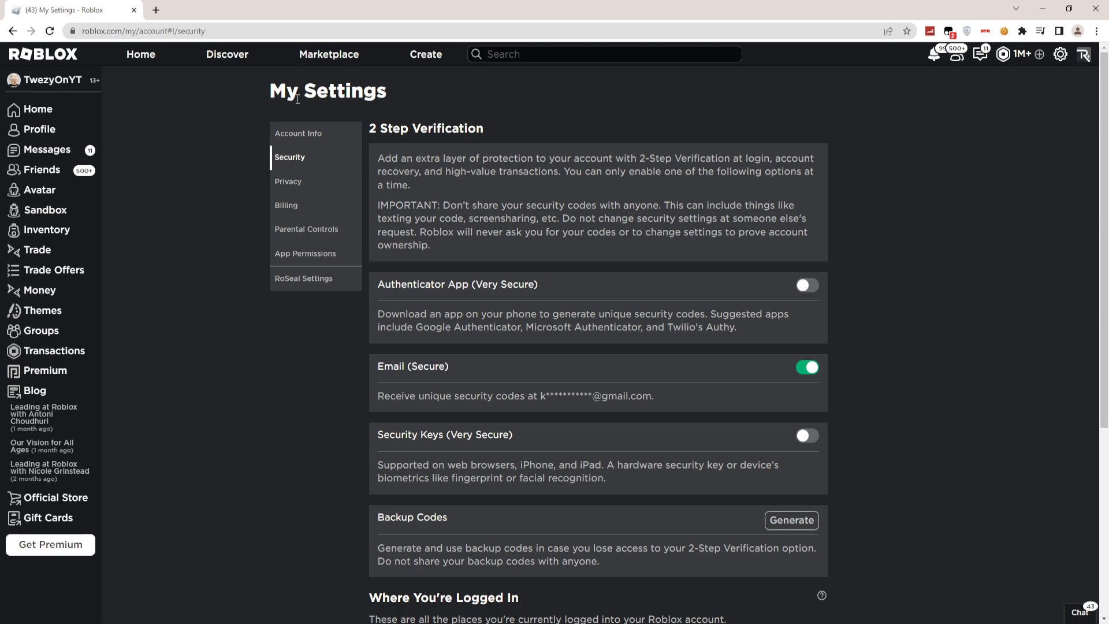
scroll(297, 98, down, 5)
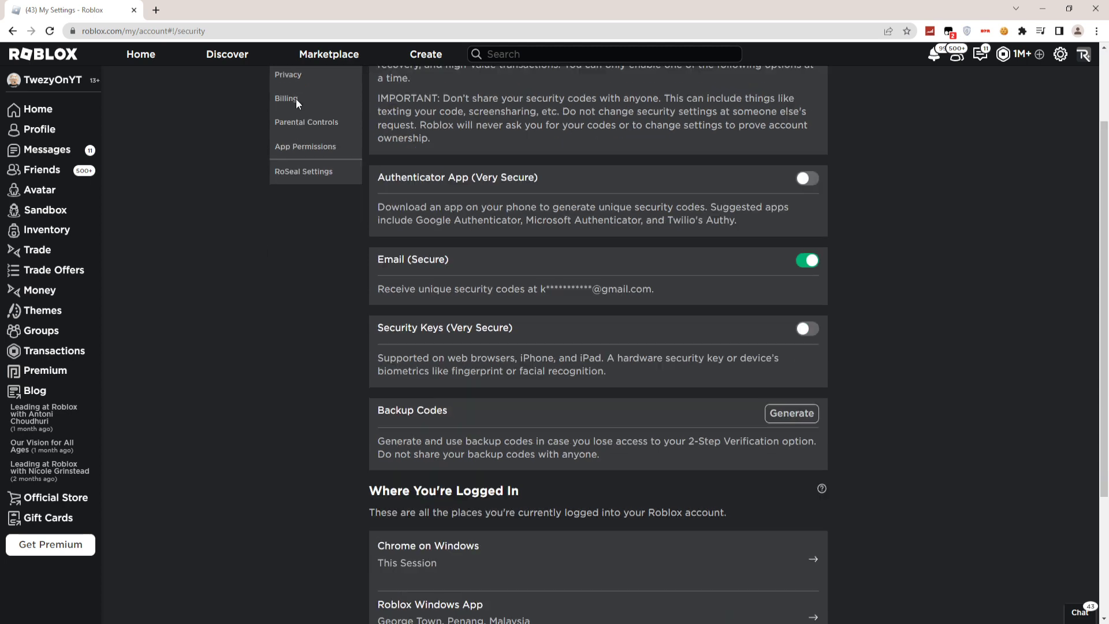
scroll(296, 98, up, 5)
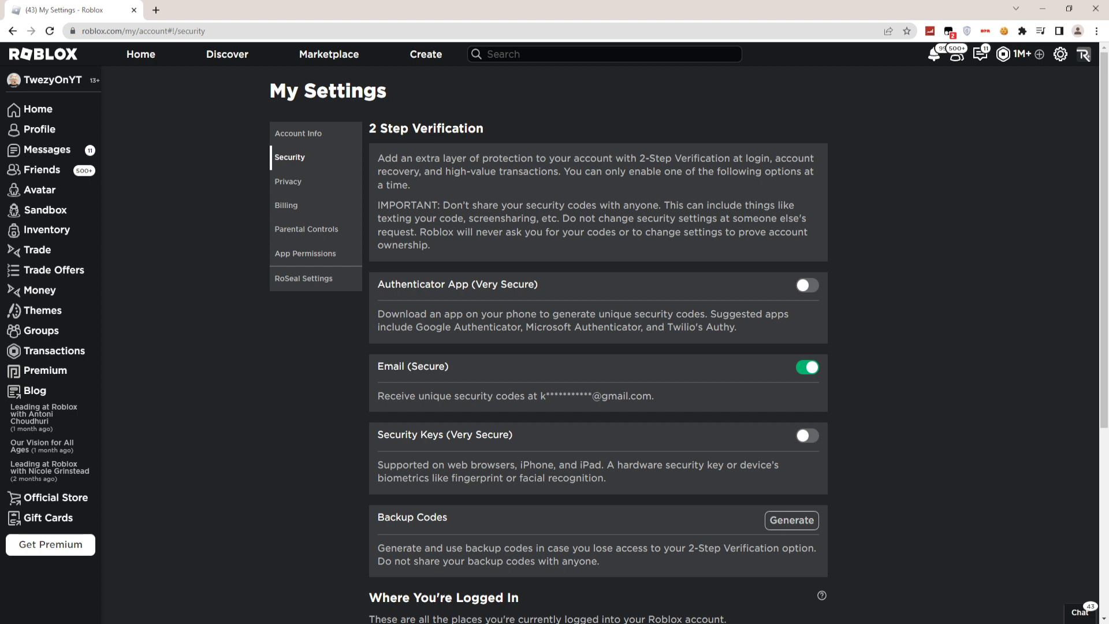
Scroll the Security page to review 2-Step Verification, with only Email enabled.
scroll(527, 338, down, 2)
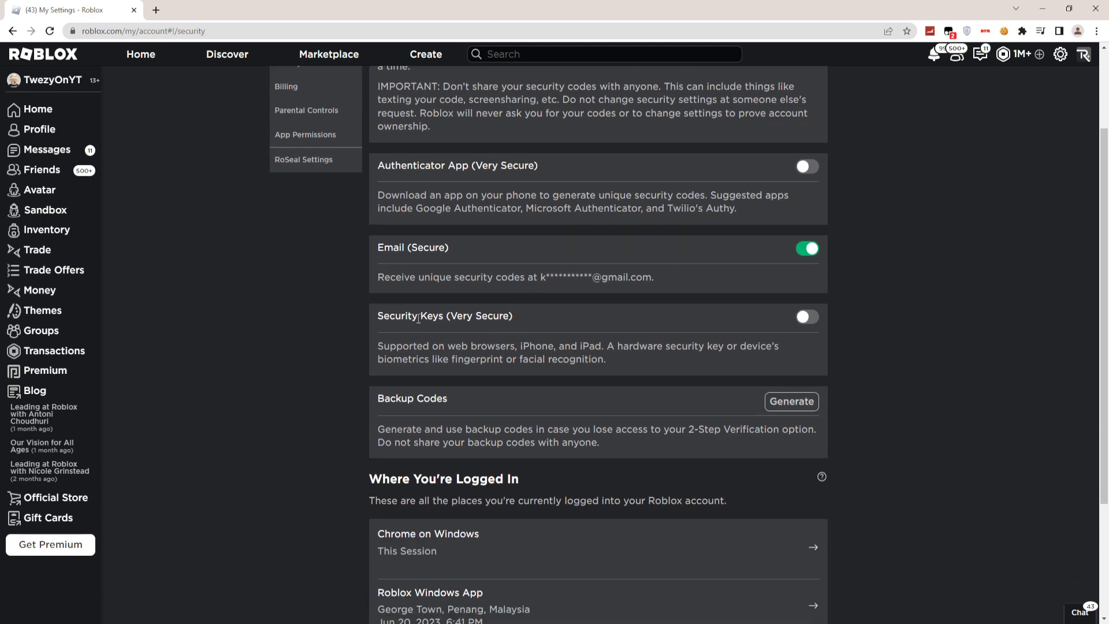
scroll(418, 319, down, 3)
scroll(428, 311, up, 5)
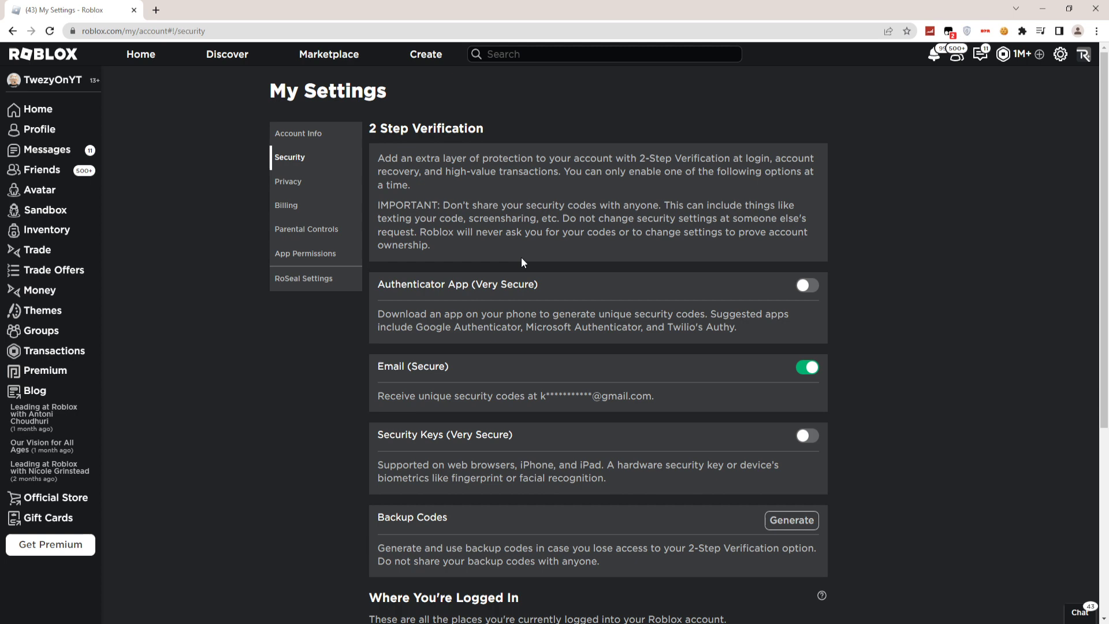